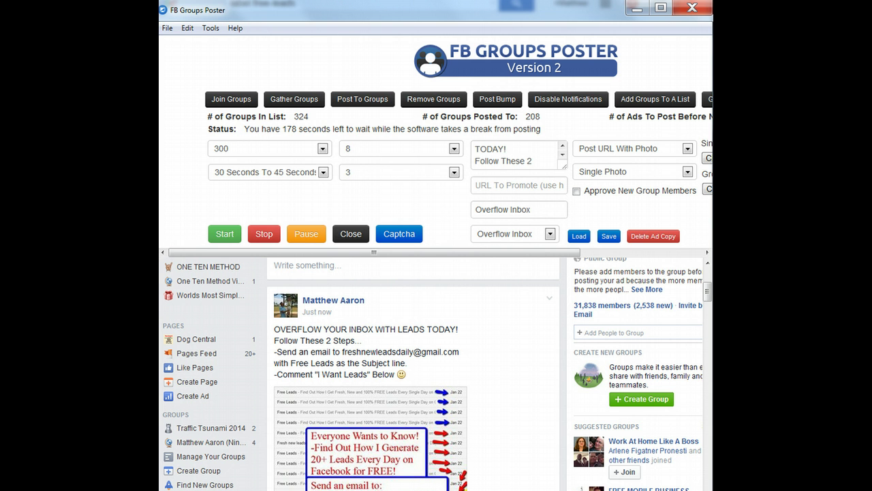
click(499, 330)
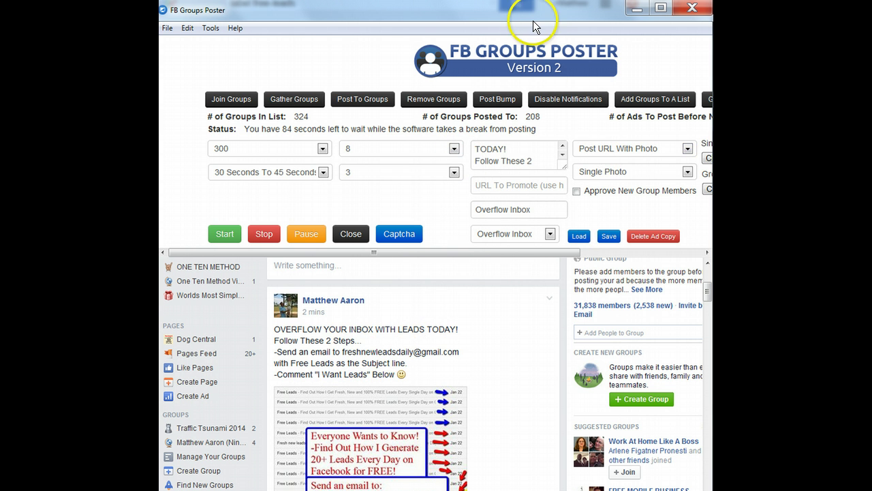
Open Alexander's newest Free leads conversation in Gmail, then return to the message list.
click(550, 1)
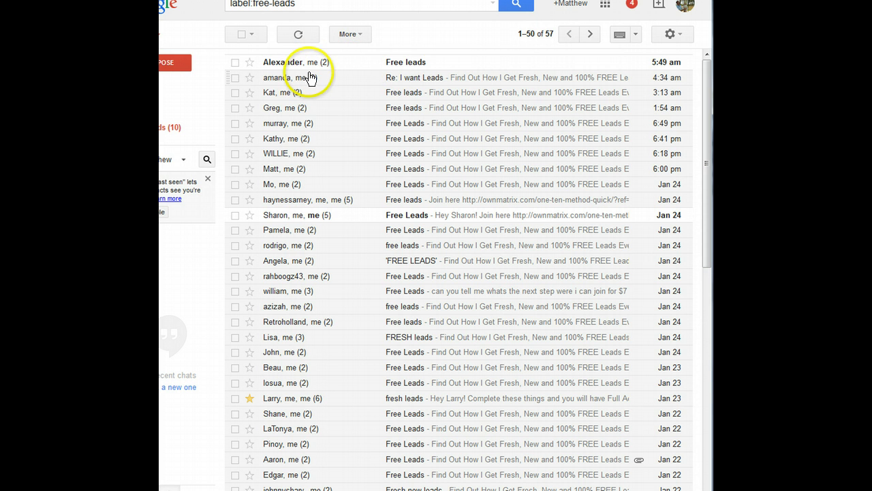
click(404, 61)
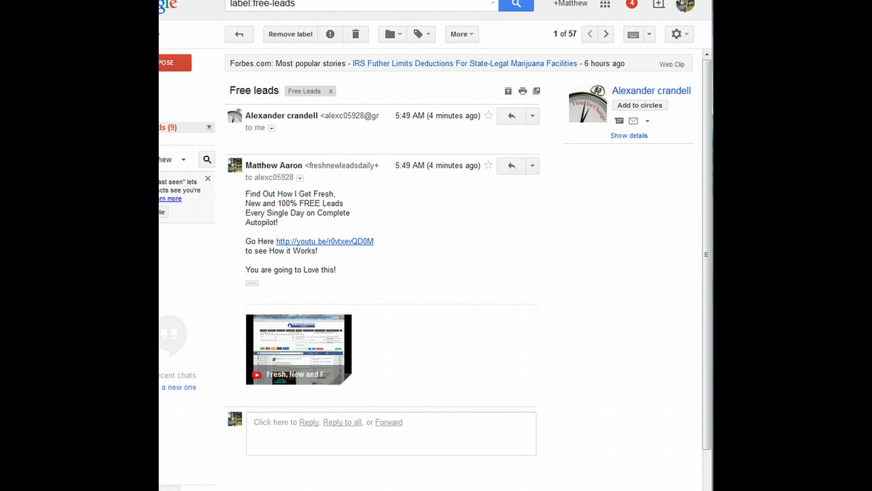
key(u)
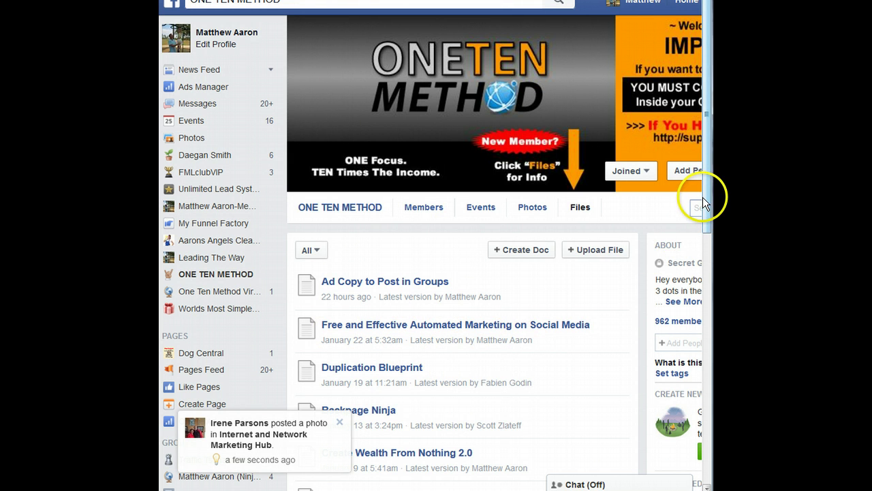
drag(704, 190, 709, 276)
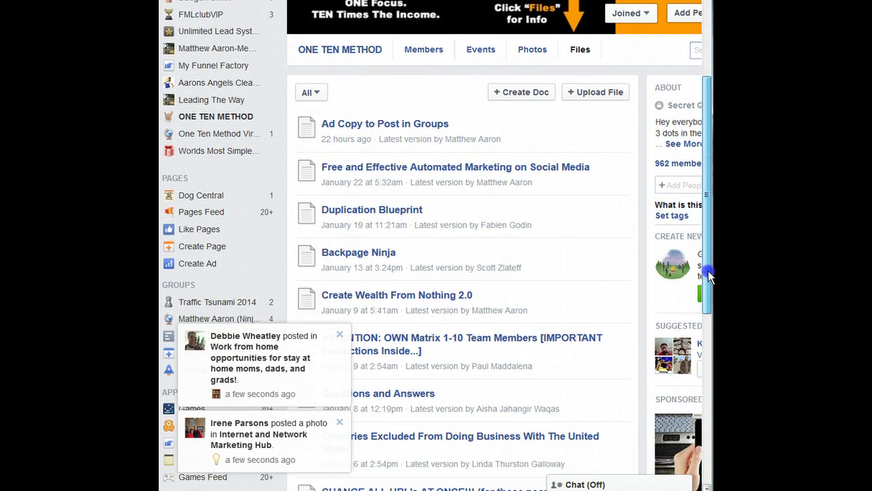
drag(709, 275, 708, 301)
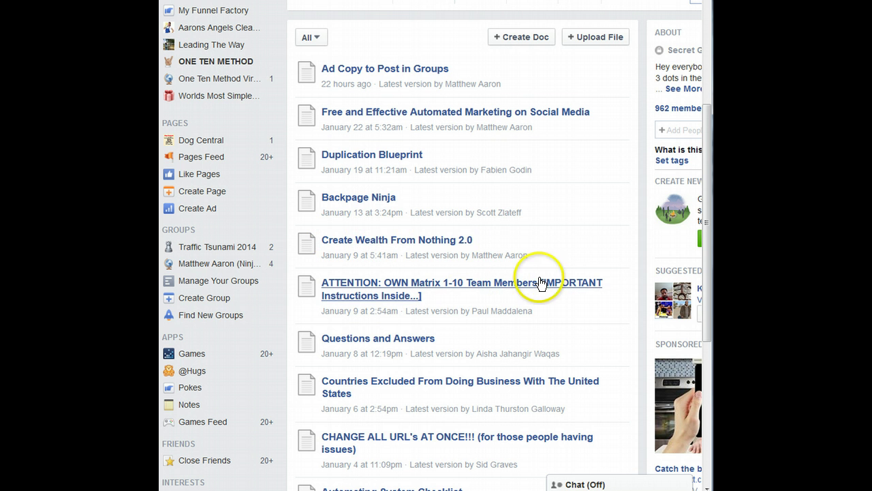
drag(711, 217, 710, 278)
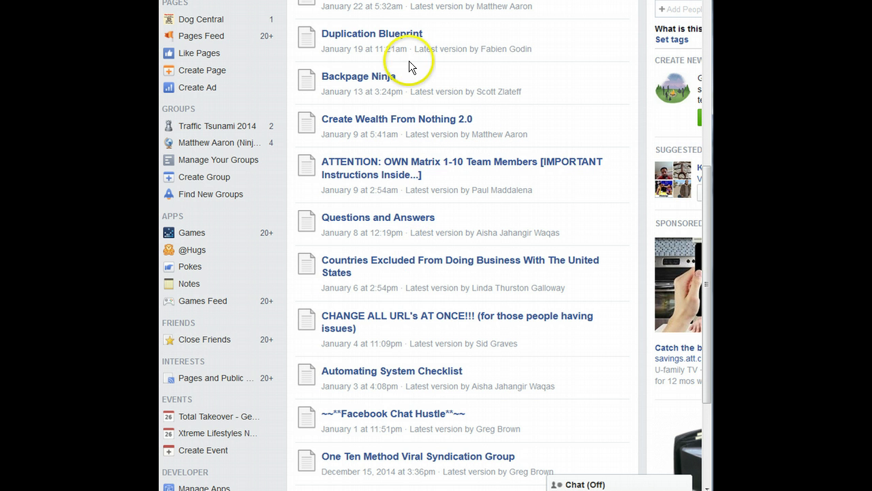
drag(711, 211, 711, 168)
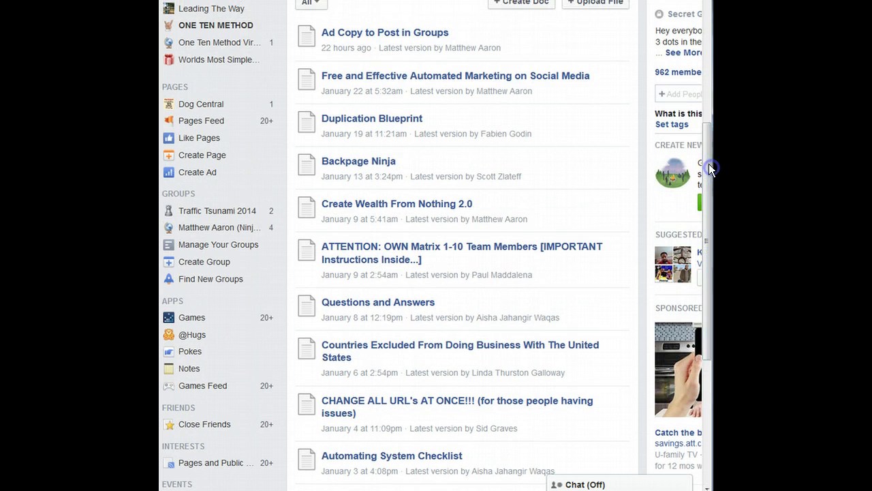